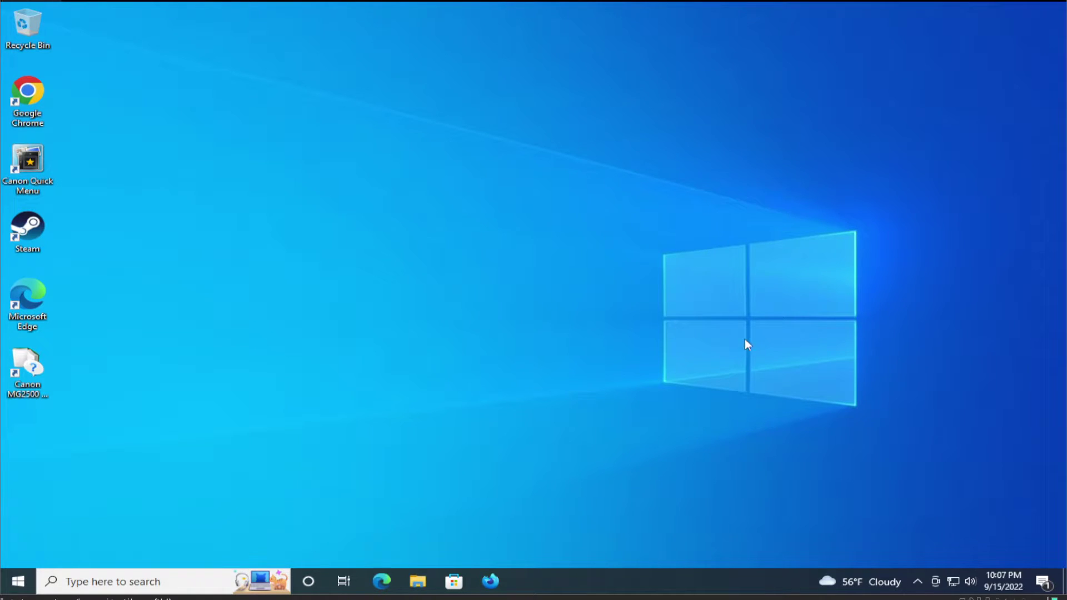
Bring up the taskbar clock's date and time details (10:08 PM, 9/15/2022)
mouse_move(997, 577)
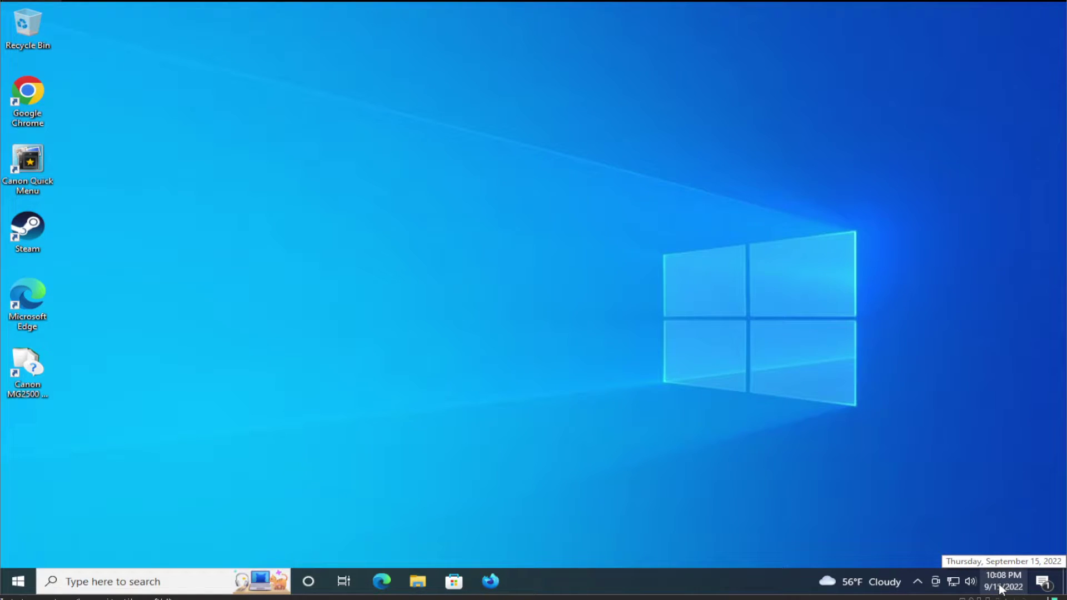
From the taskbar menu, open Date & time and confirm the manual date keeps 2022 (September 15, 10:08 PM)
right_click(1000, 588)
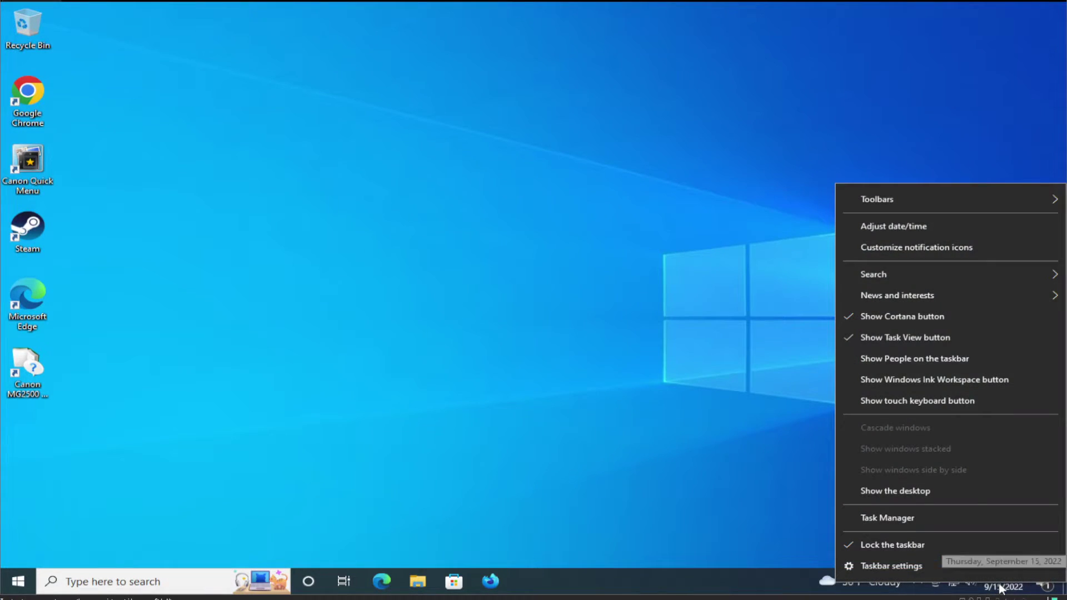
left_click(911, 229)
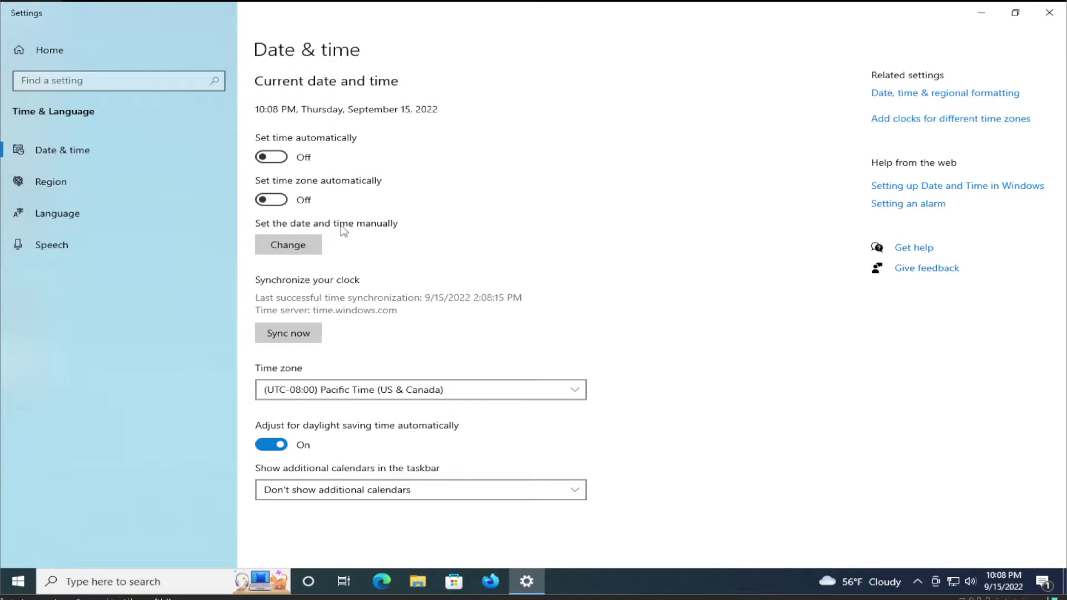
left_click(312, 244)
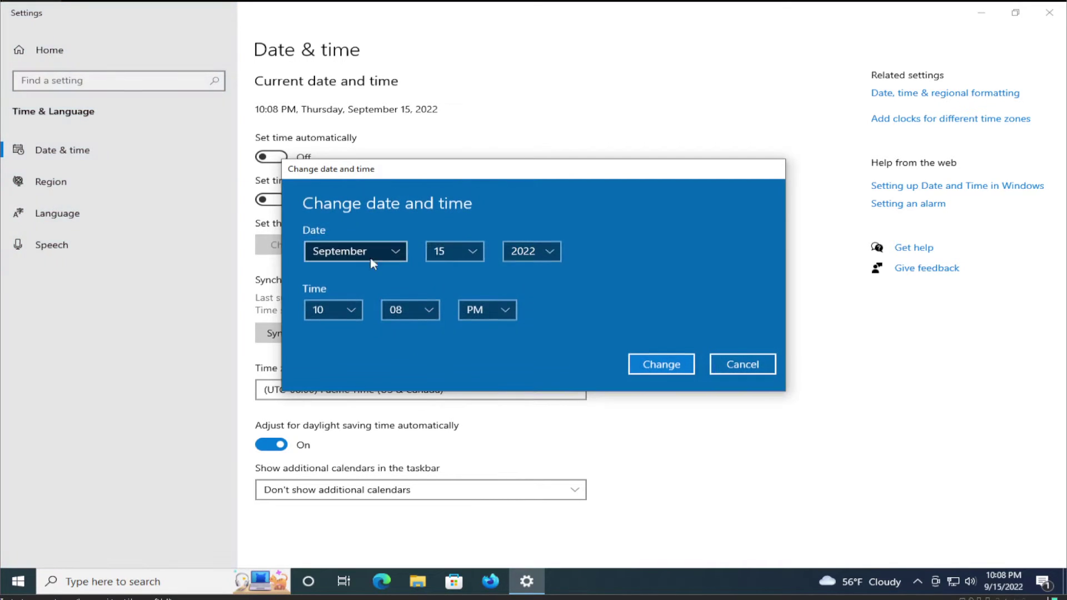
left_click(538, 258)
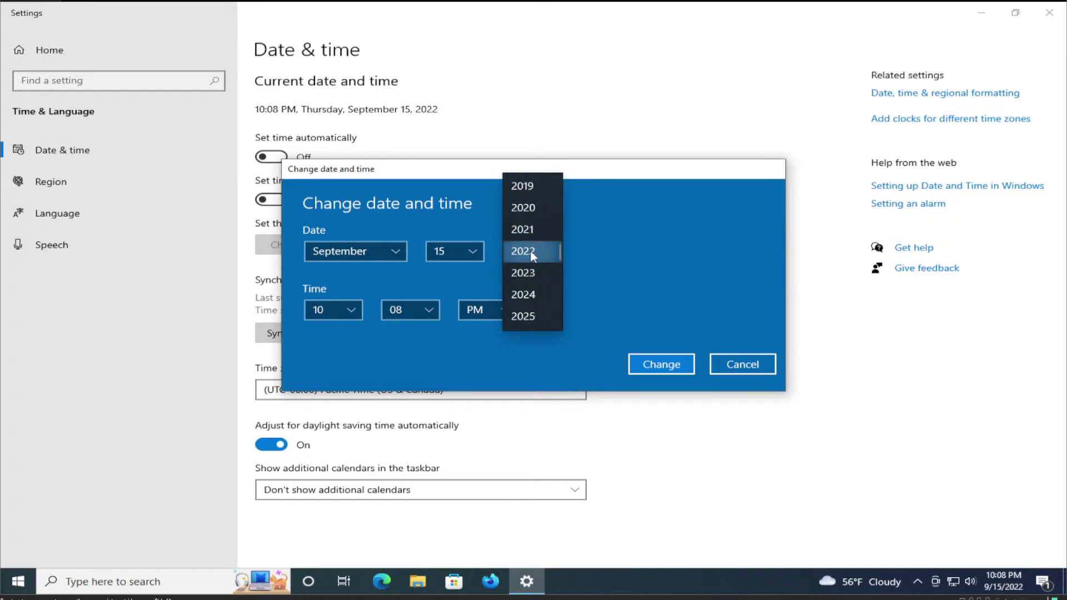
left_click(550, 259)
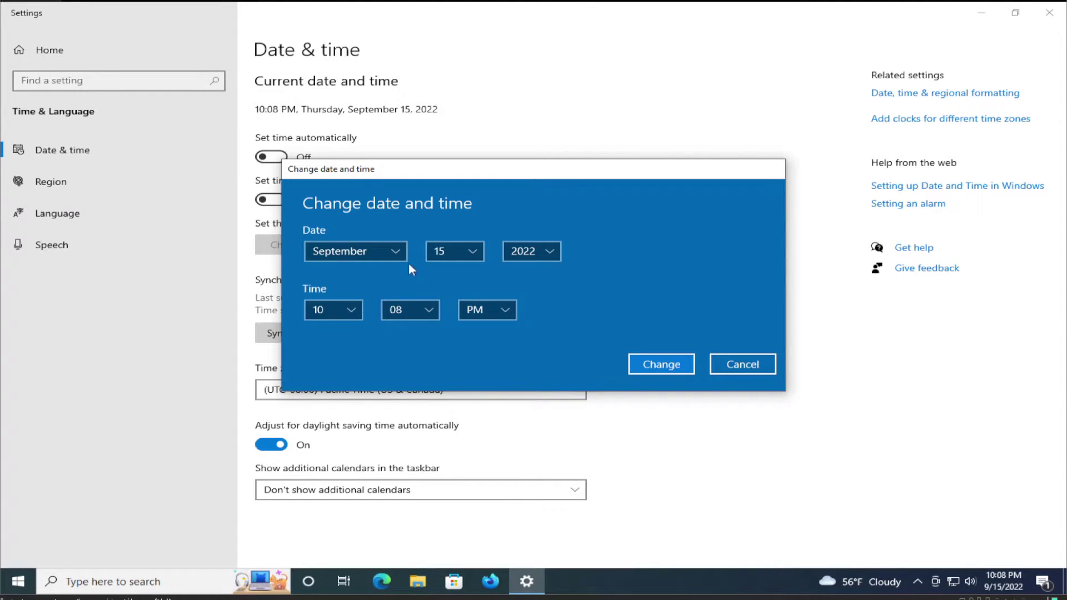
left_click(638, 360)
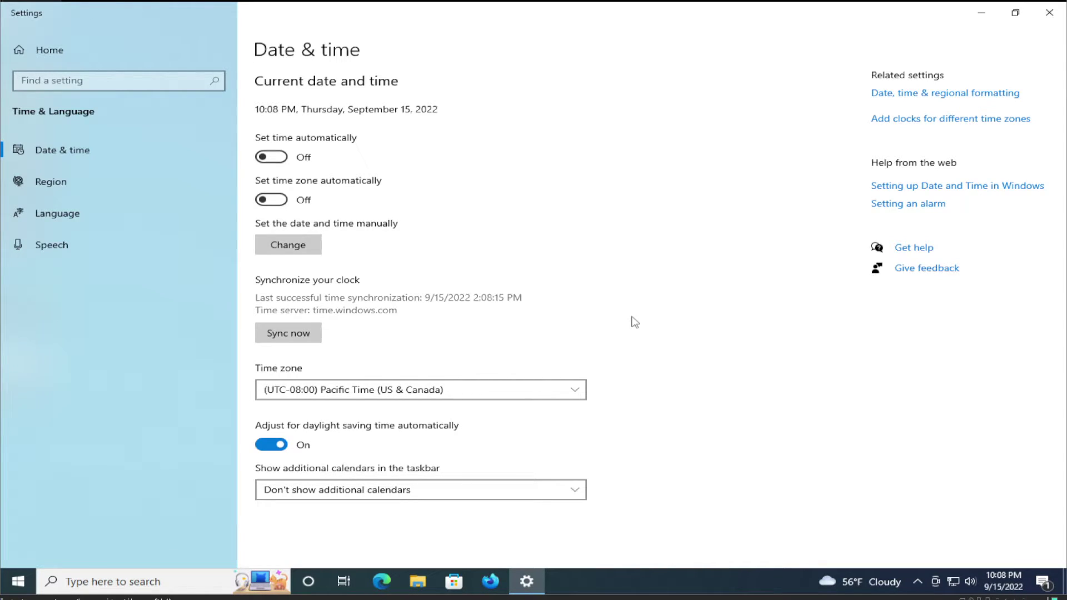
Switch 'Set time automatically' and 'Set time zone automatically' On, then close Settings
left_click(277, 157)
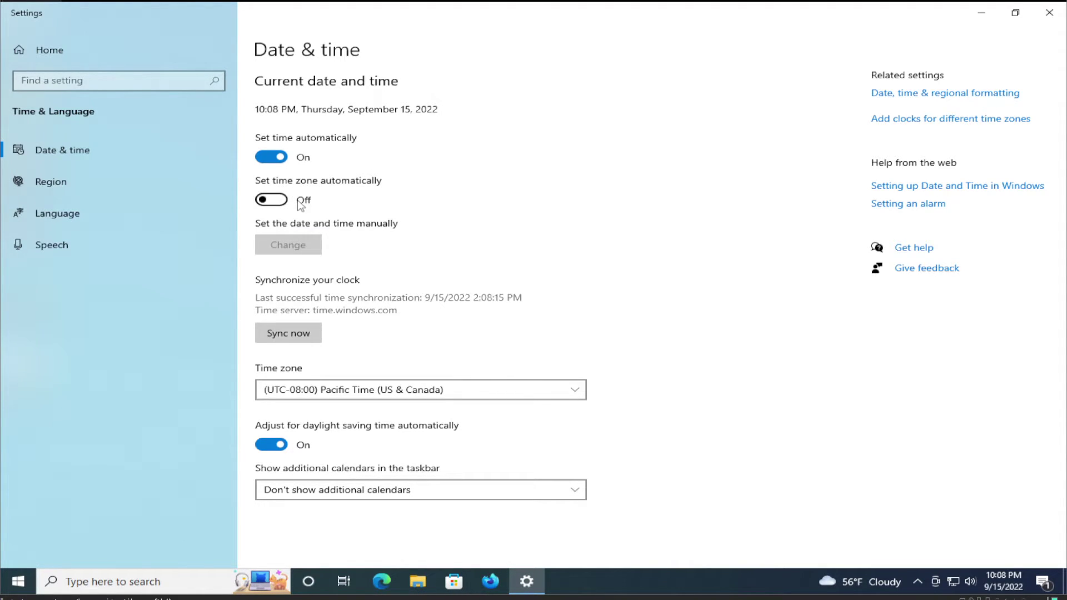
left_click(281, 200)
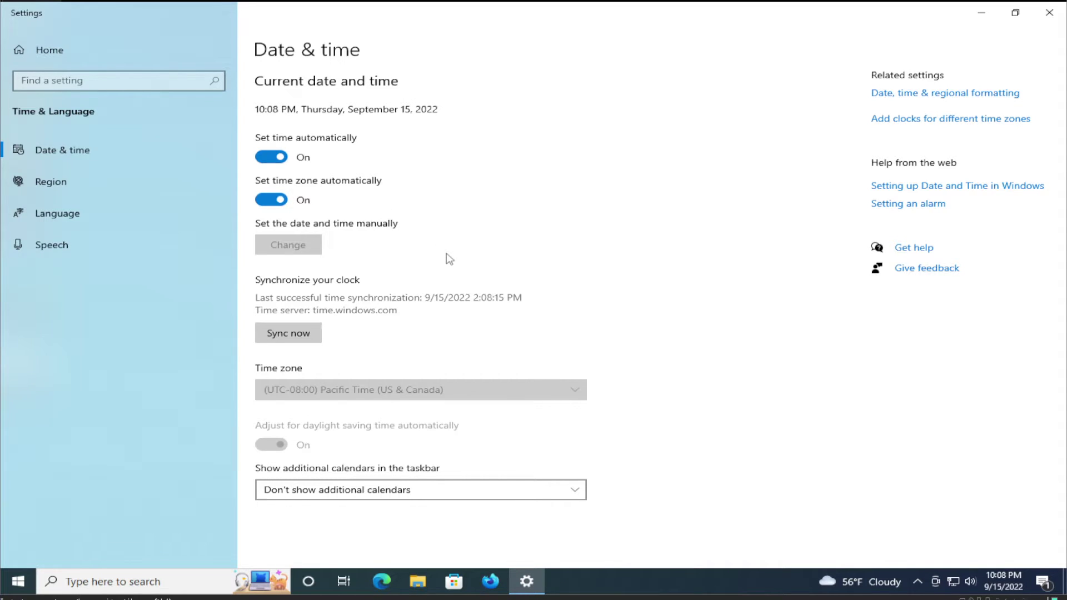
left_click(1049, 14)
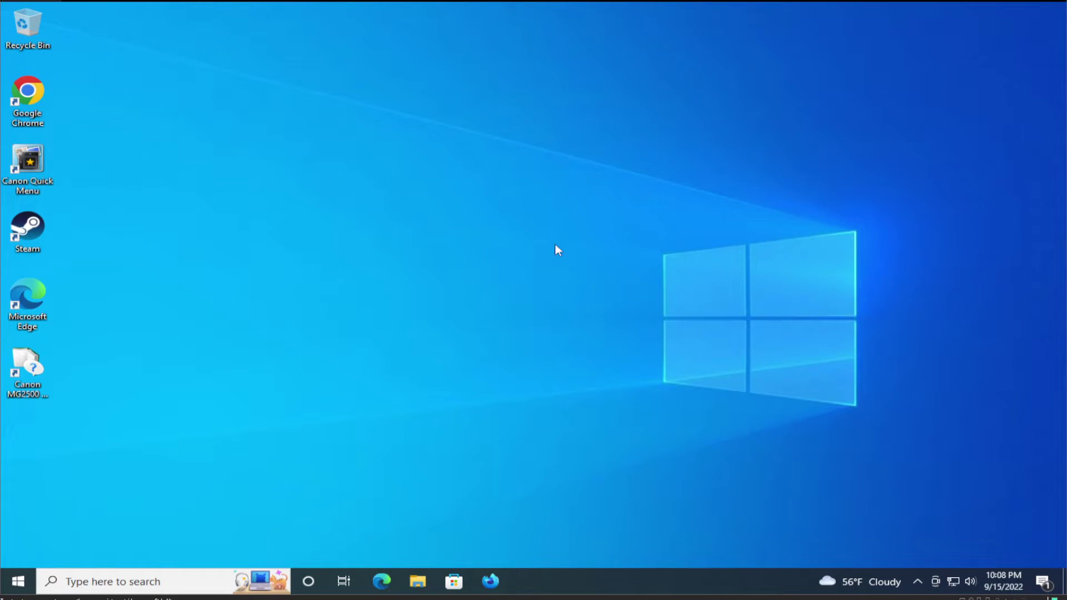
Run wsreset as administrator from Start search, then close the reopened Microsoft Store
left_click(18, 581)
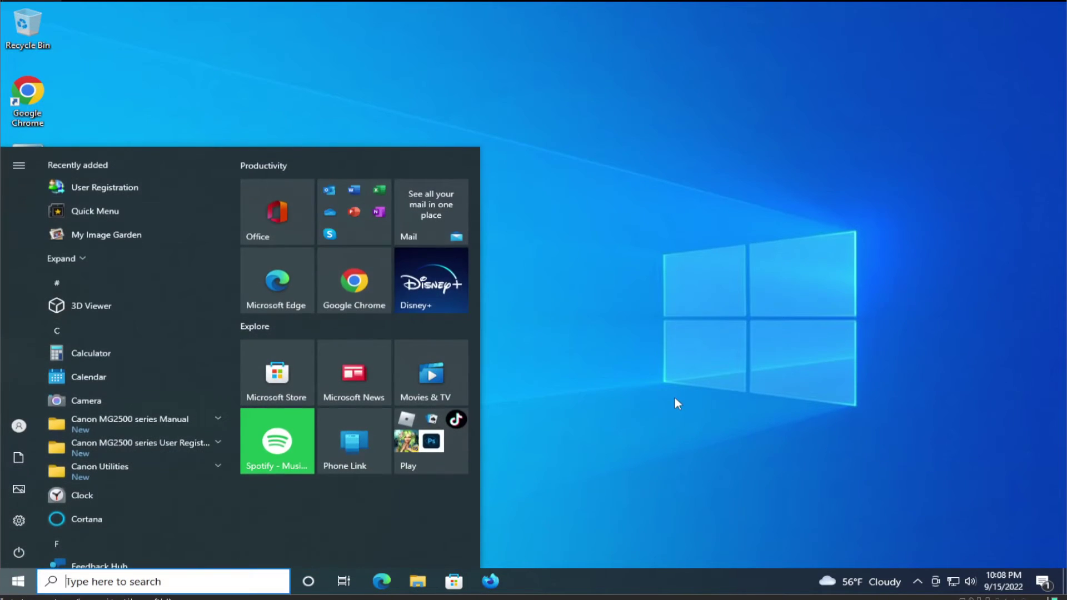
type("esreset")
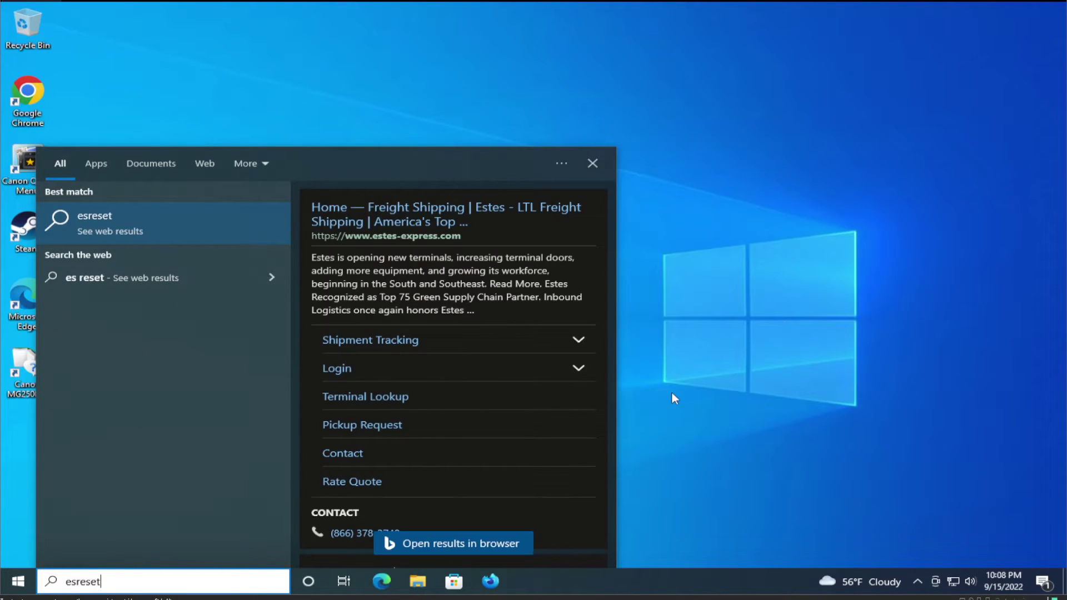
key("BackSpace")
key("BackSpace")
key("BackSpace")
key("BackSpace")
key("BackSpace")
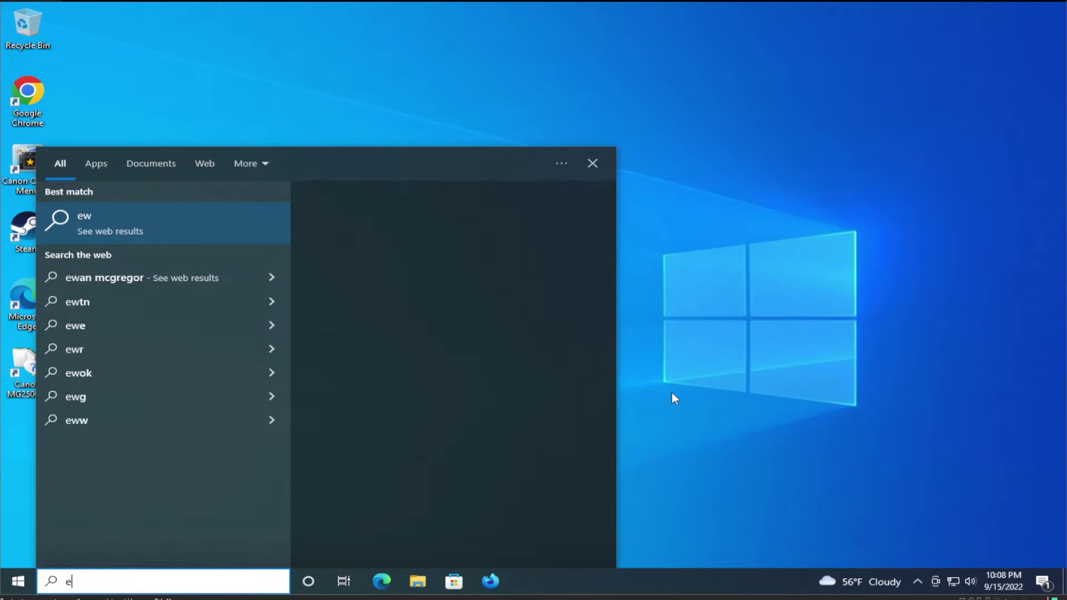
type("wsreset")
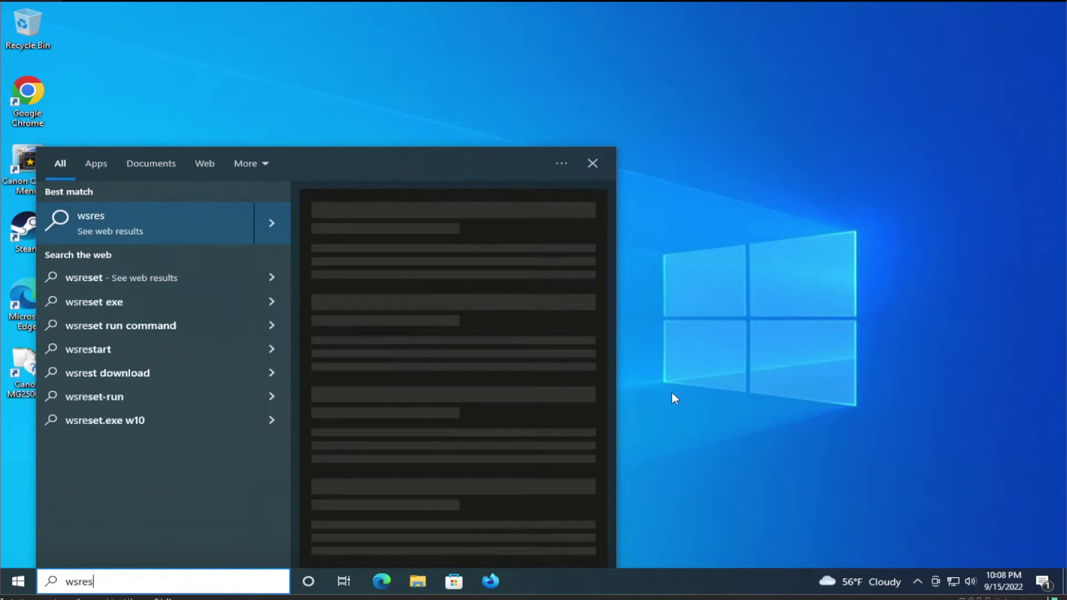
right_click(212, 219)
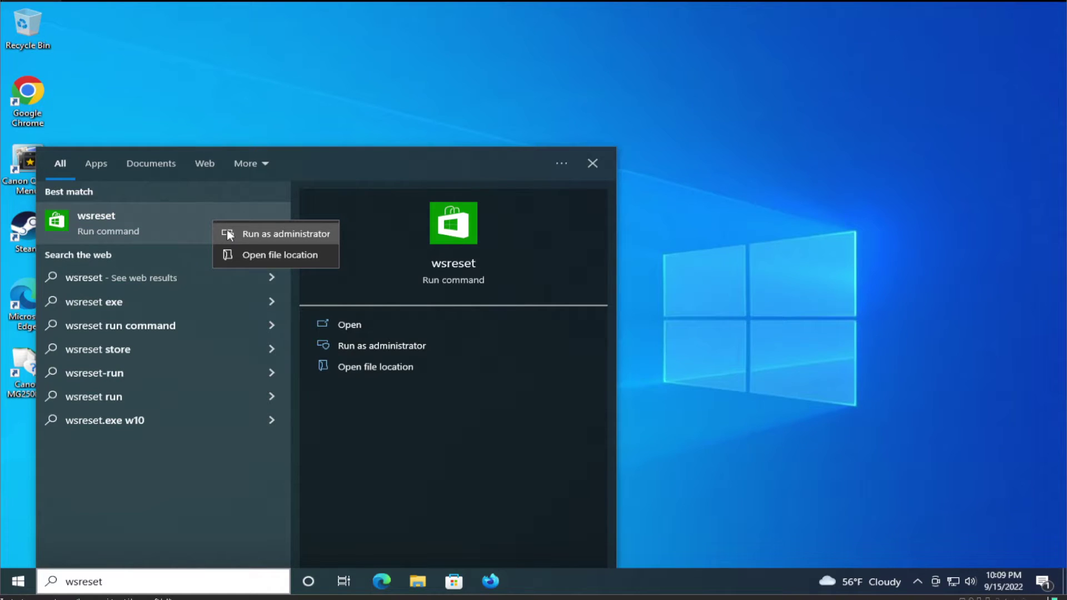
left_click(229, 234)
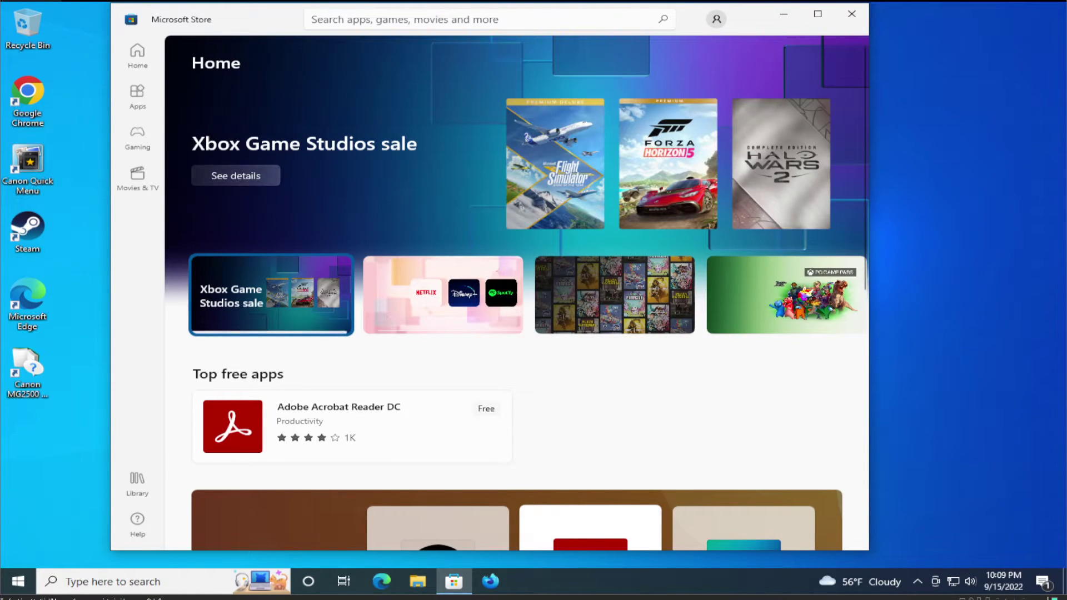
left_click(851, 14)
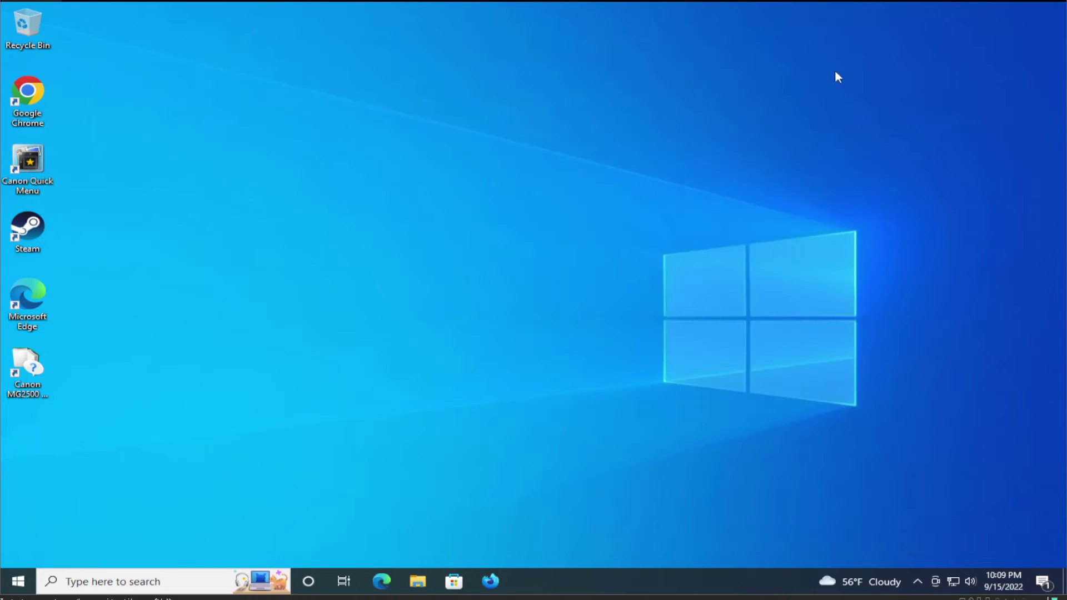
Launch Settings from Start search and go to Update & Security's Windows Update page
left_click(18, 581)
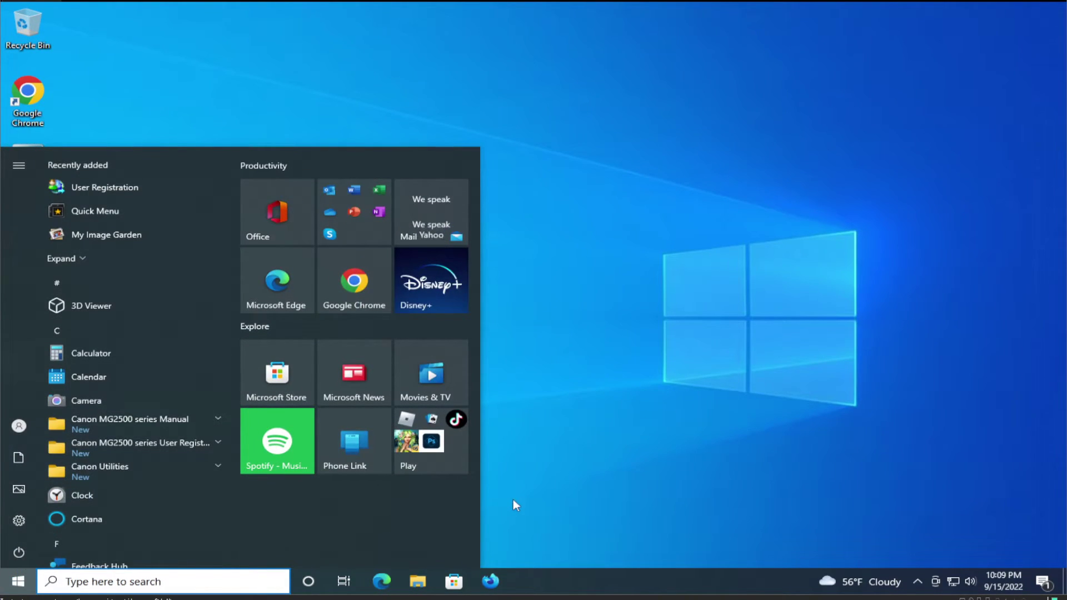
type("settings")
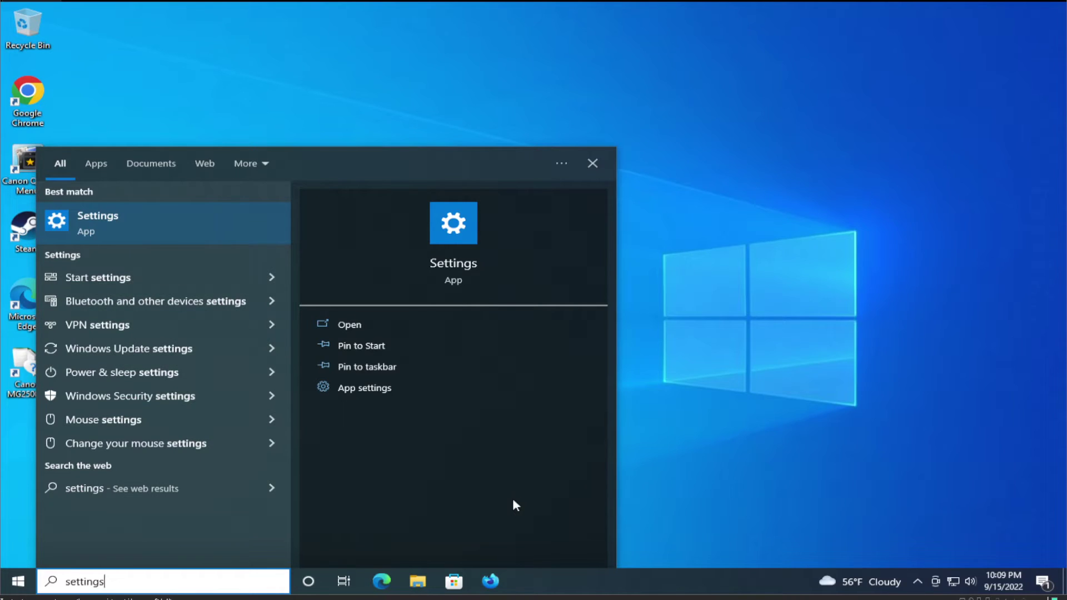
key("Return")
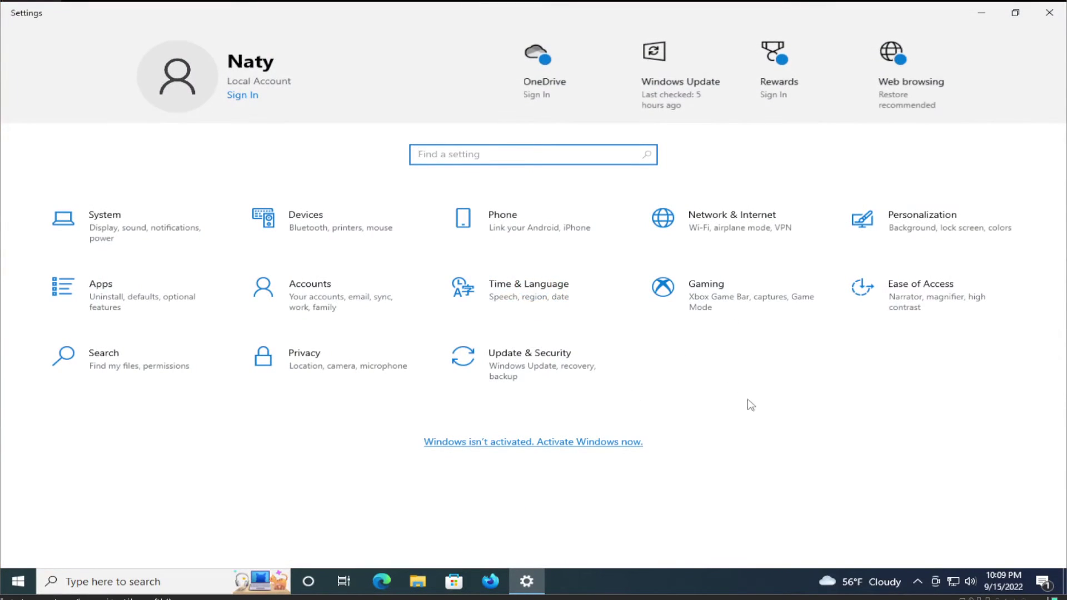
left_click(565, 377)
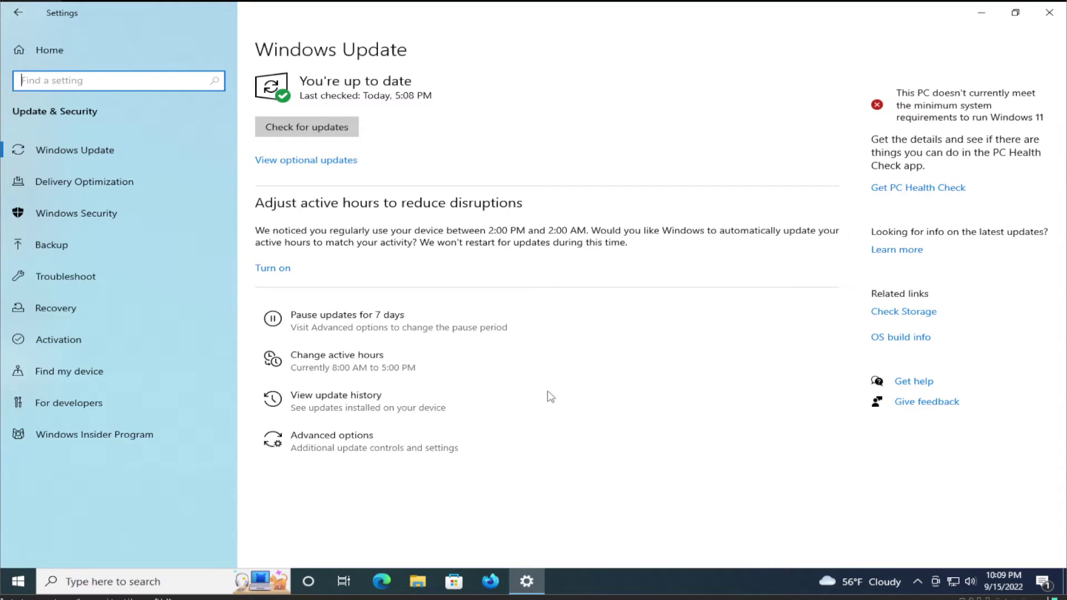
Enable 'Receive updates for other Microsoft products' in Advanced options, then return to Windows Update
left_click(335, 457)
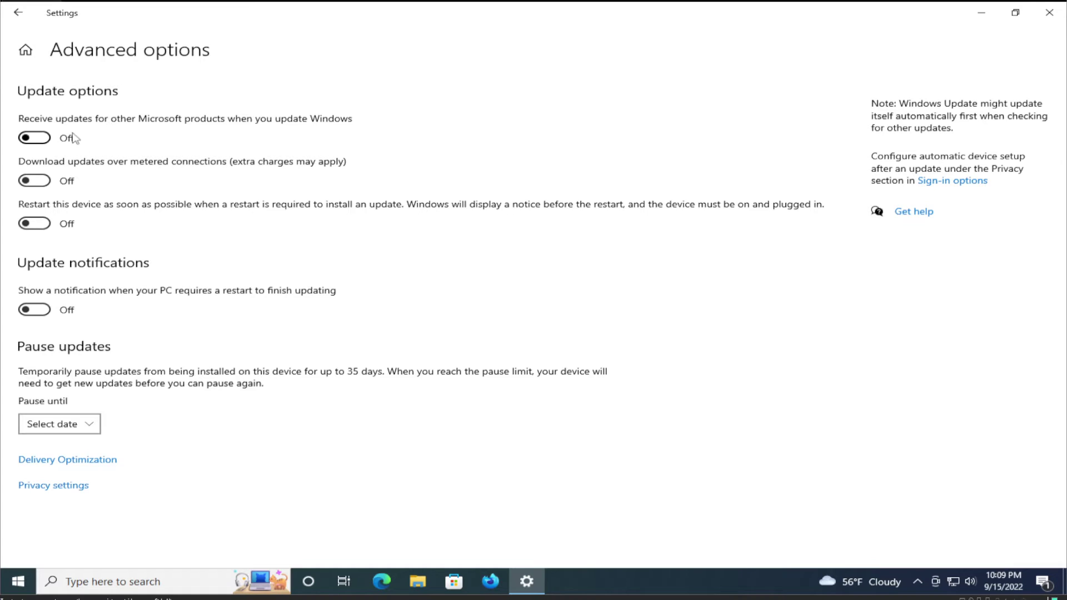
left_click(47, 143)
left_click(22, 20)
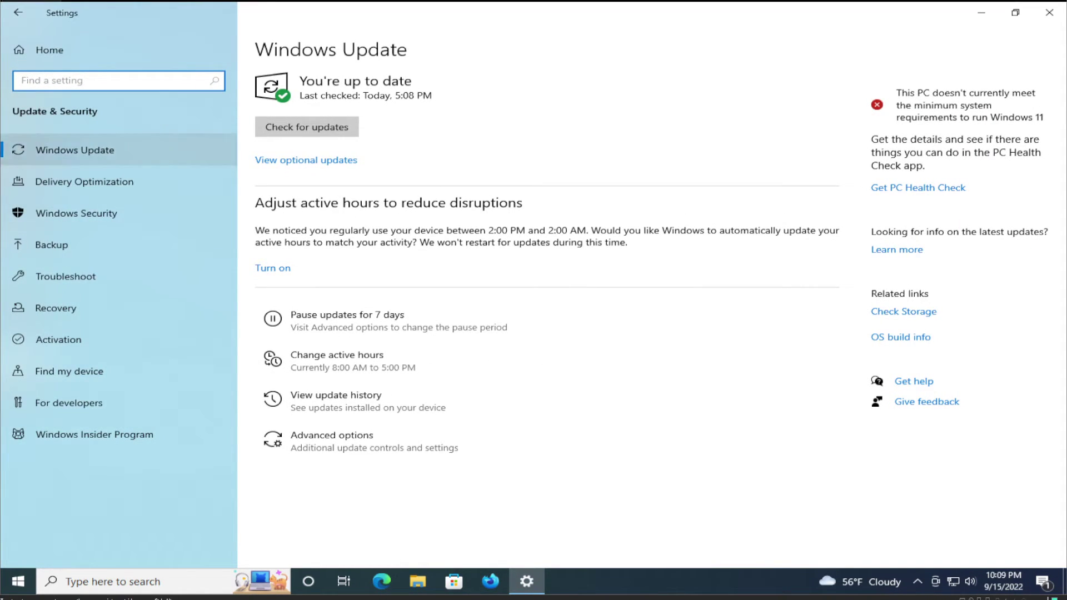
Open View optional updates and expand, then collapse, the Driver updates group
left_click(118, 148)
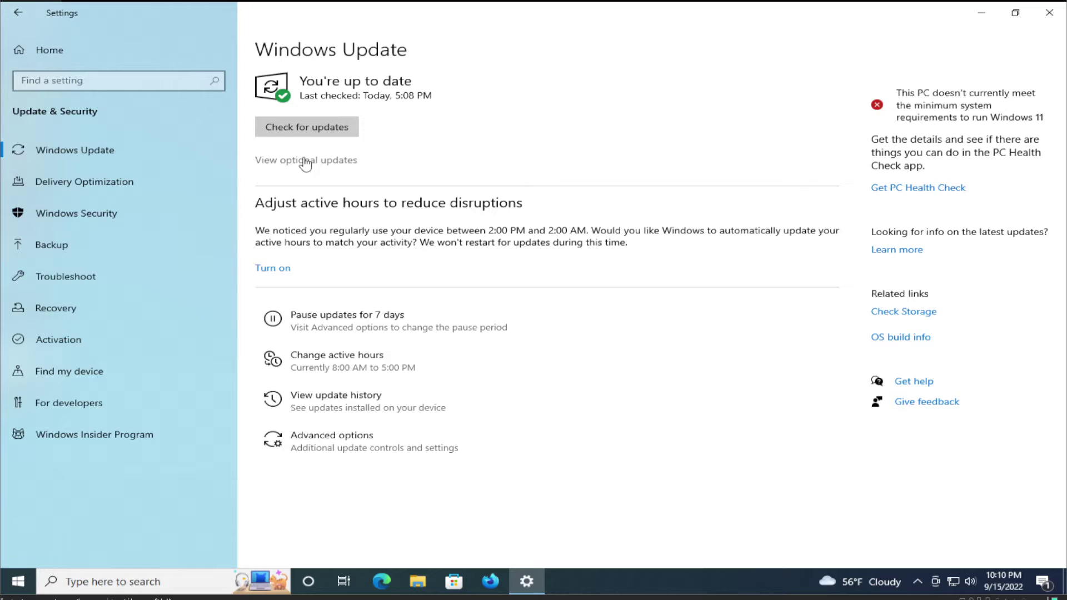
left_click(332, 161)
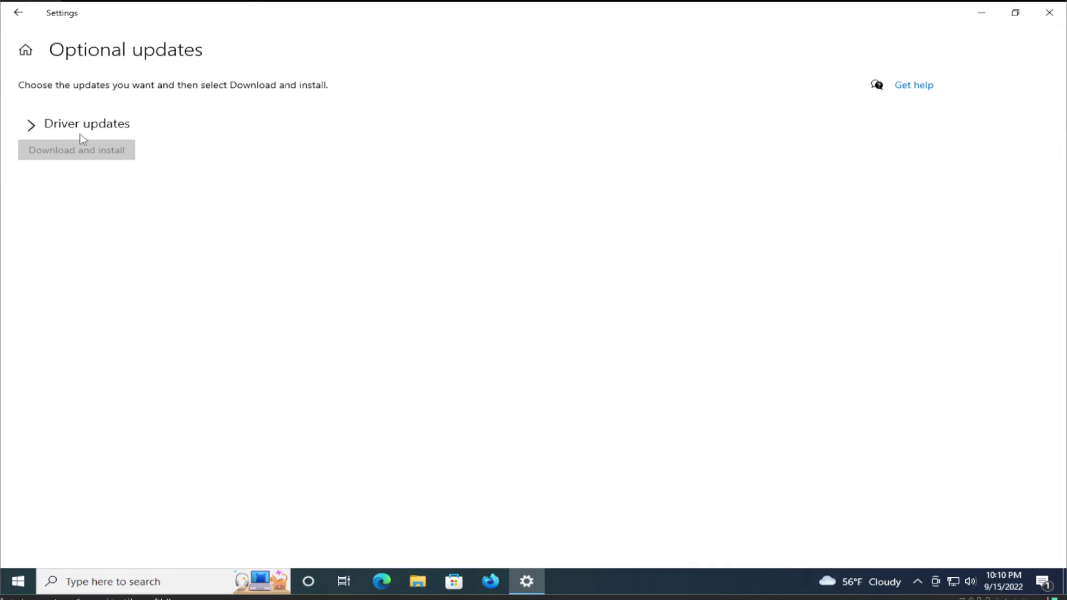
left_click(31, 125)
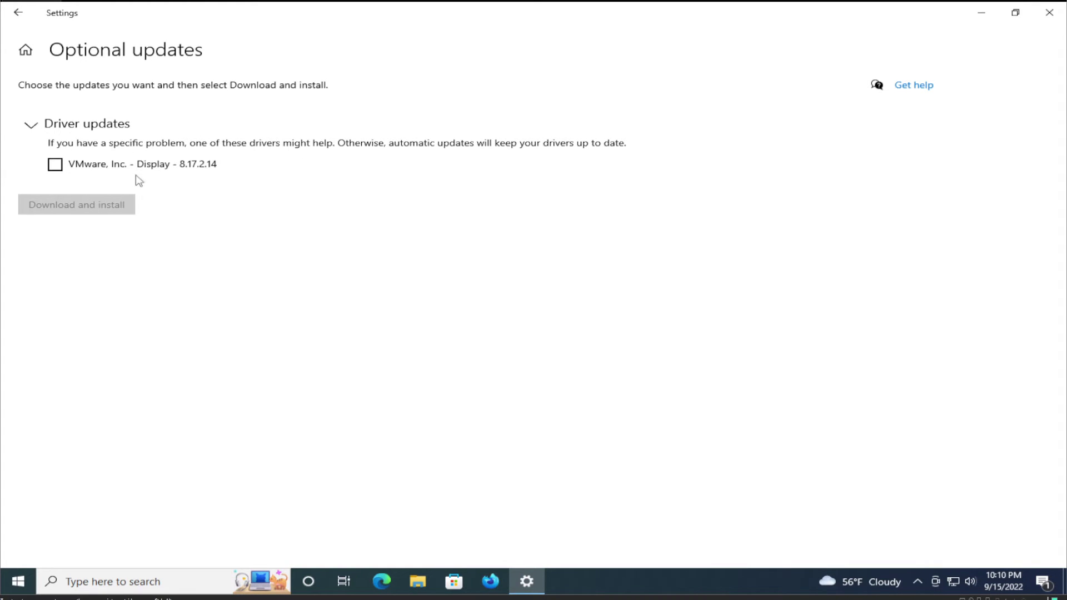
left_click(32, 126)
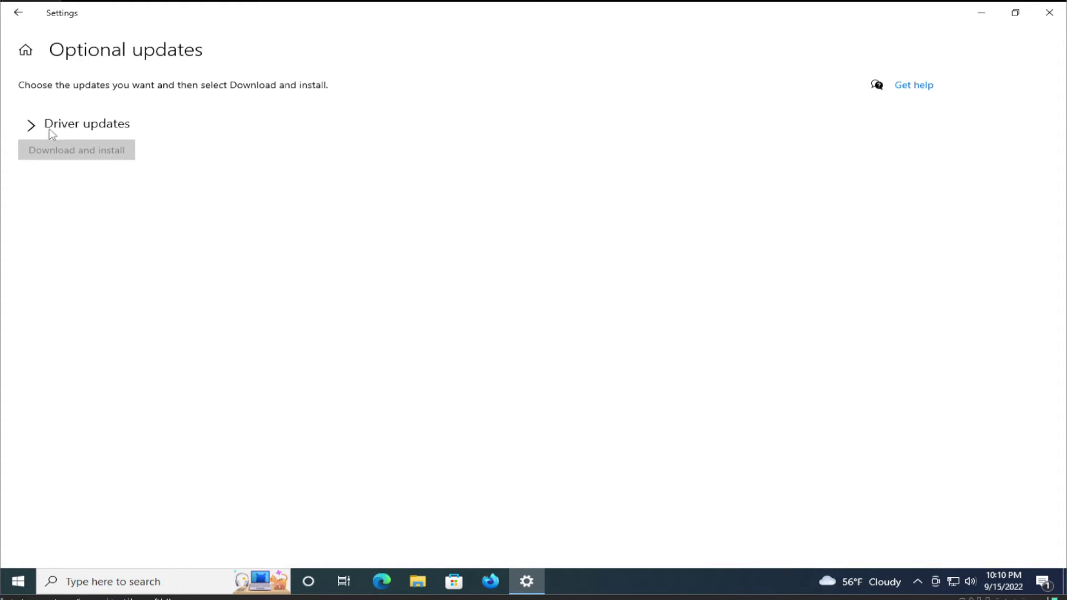
Close Settings, search 'trou' for Troubleshoot settings, and list the Additional troubleshooters
left_click(1049, 12)
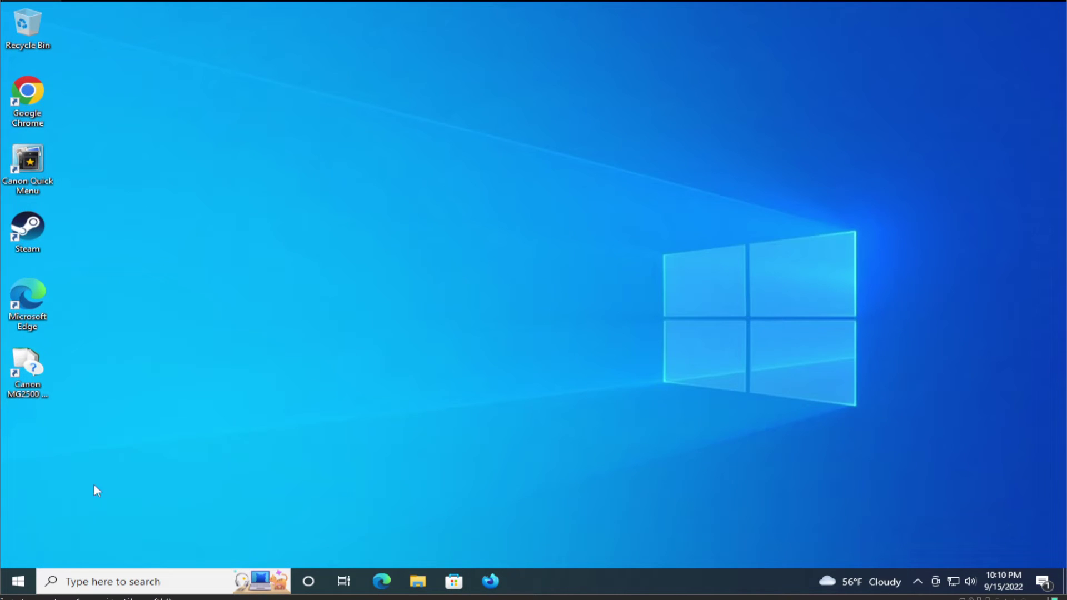
left_click(18, 582)
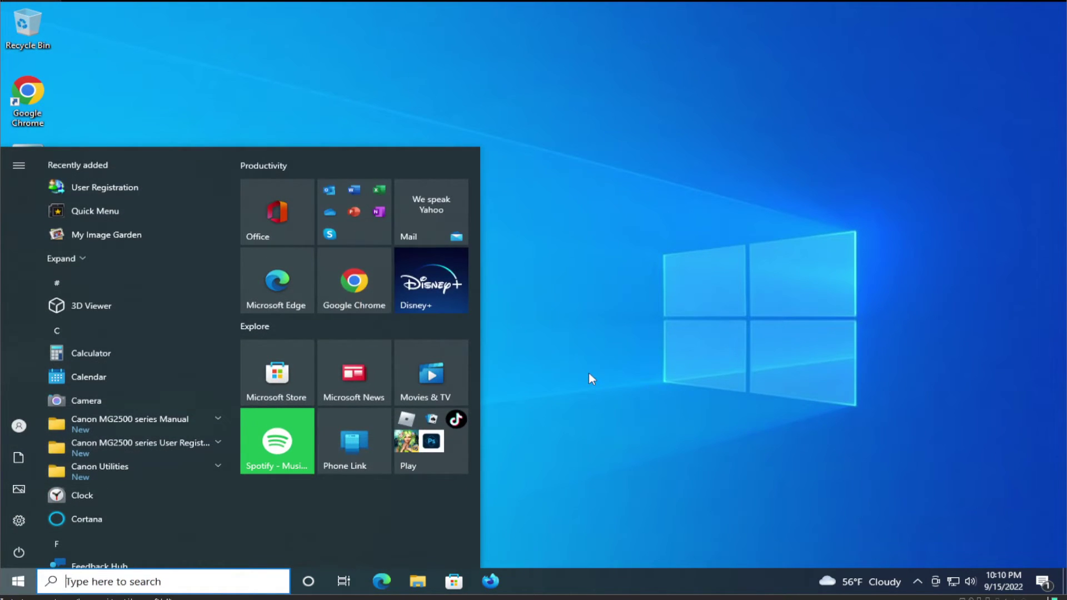
type("trou")
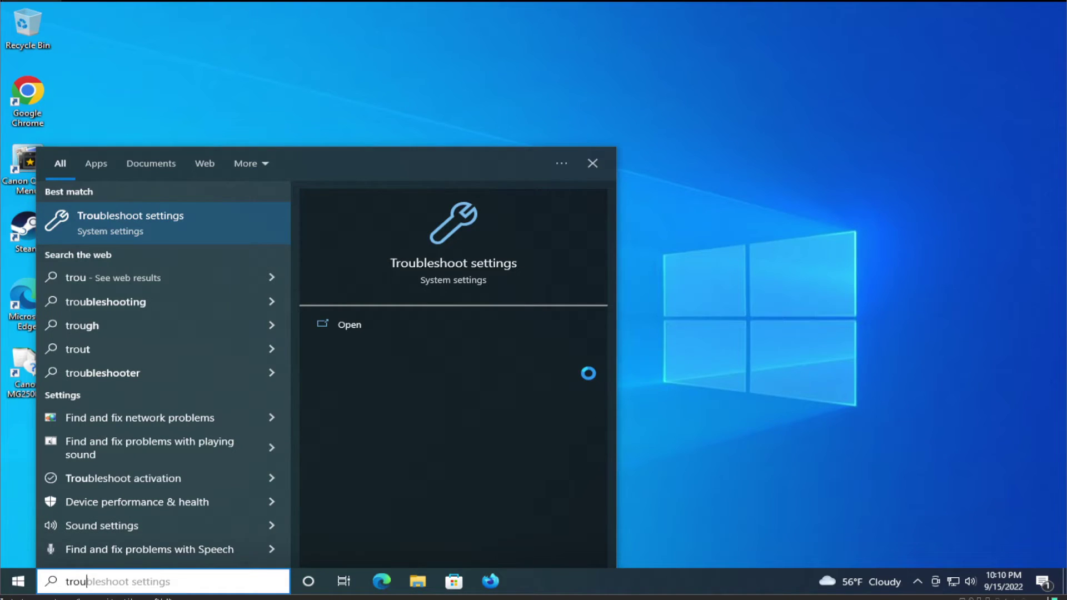
key("Return")
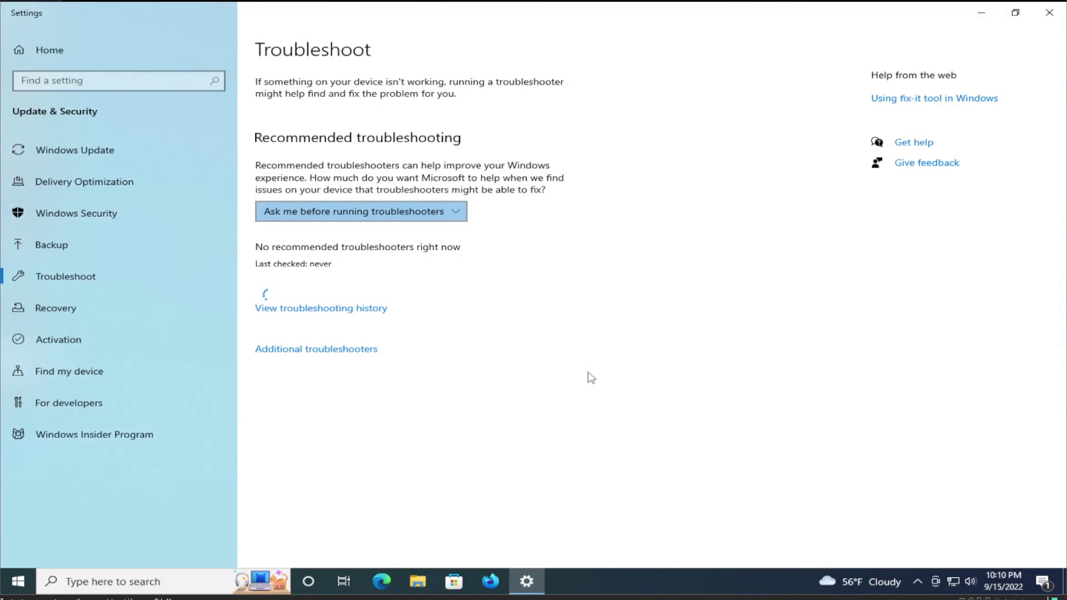
left_click(367, 350)
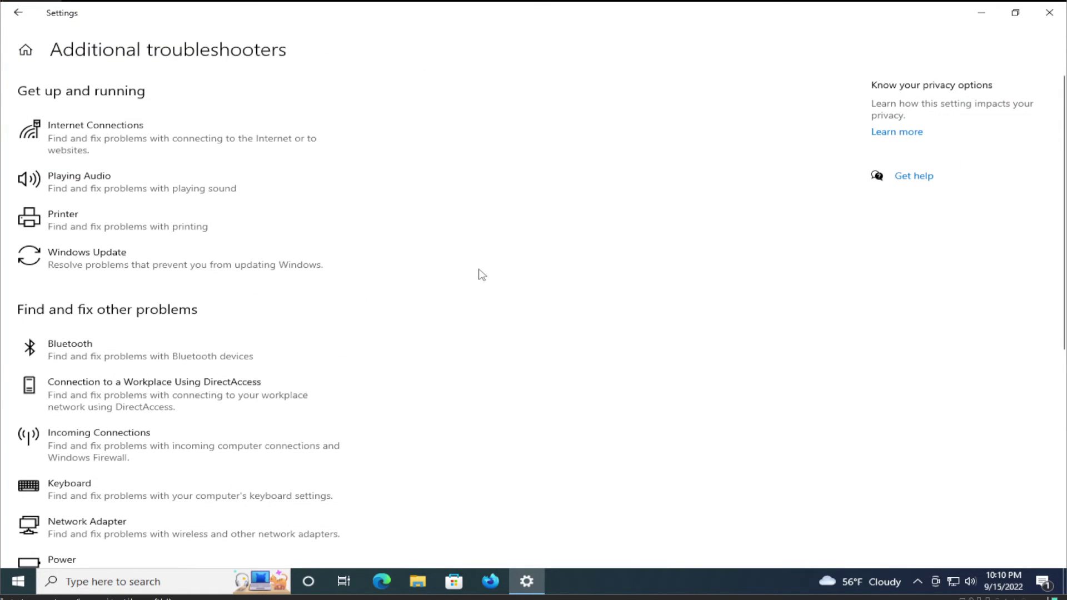
Run the Windows Update troubleshooter and close it once it reports no identifiable problem
left_click(189, 266)
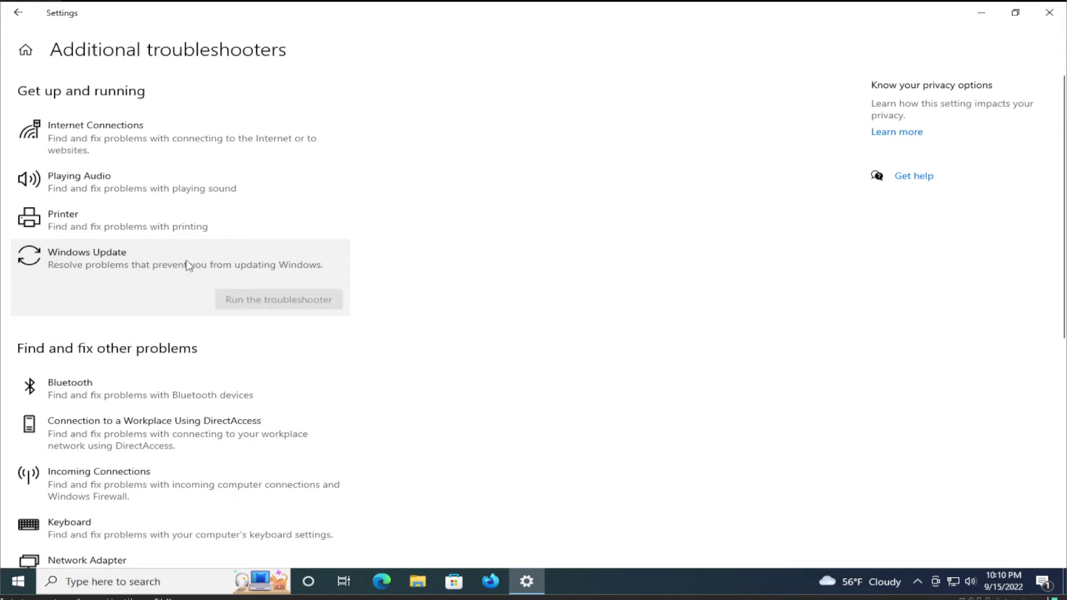
left_click(242, 300)
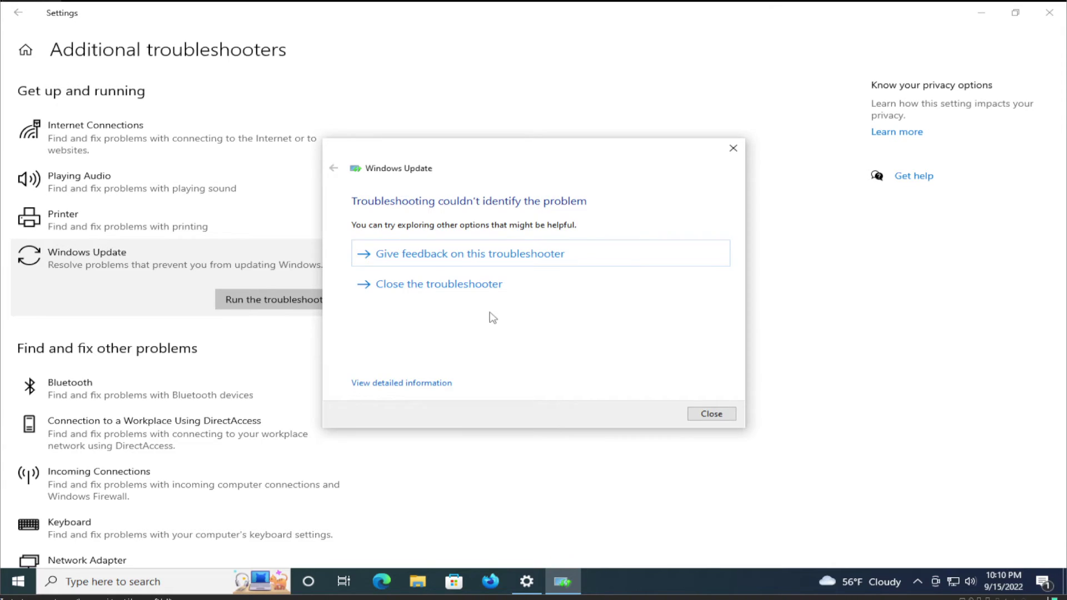
left_click(712, 413)
Close Settings and restart the PC from the Start menu's power options
left_click(1049, 12)
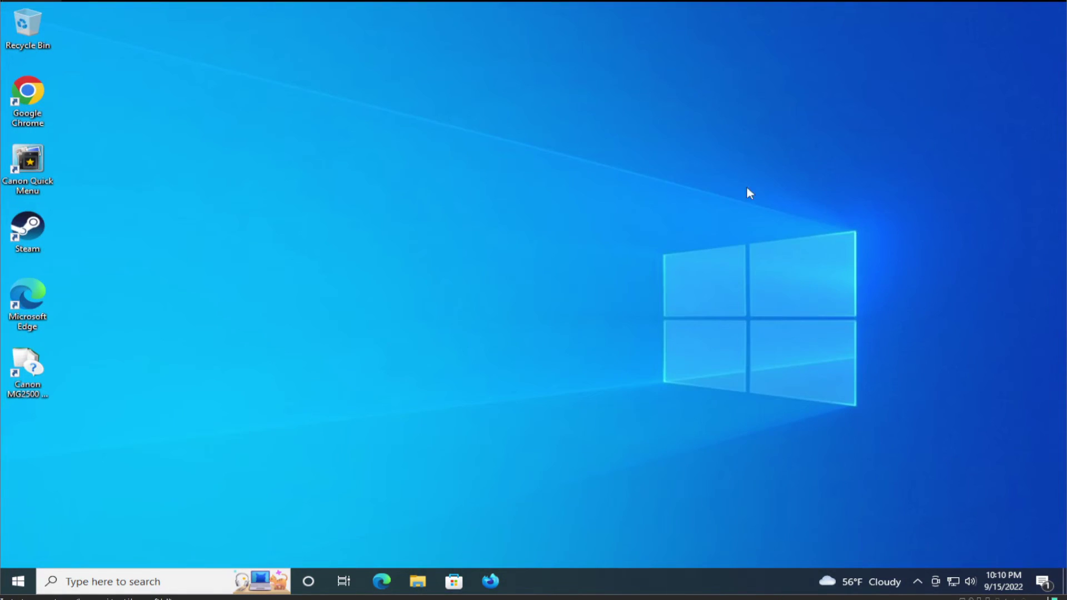
left_click(18, 581)
left_click(19, 553)
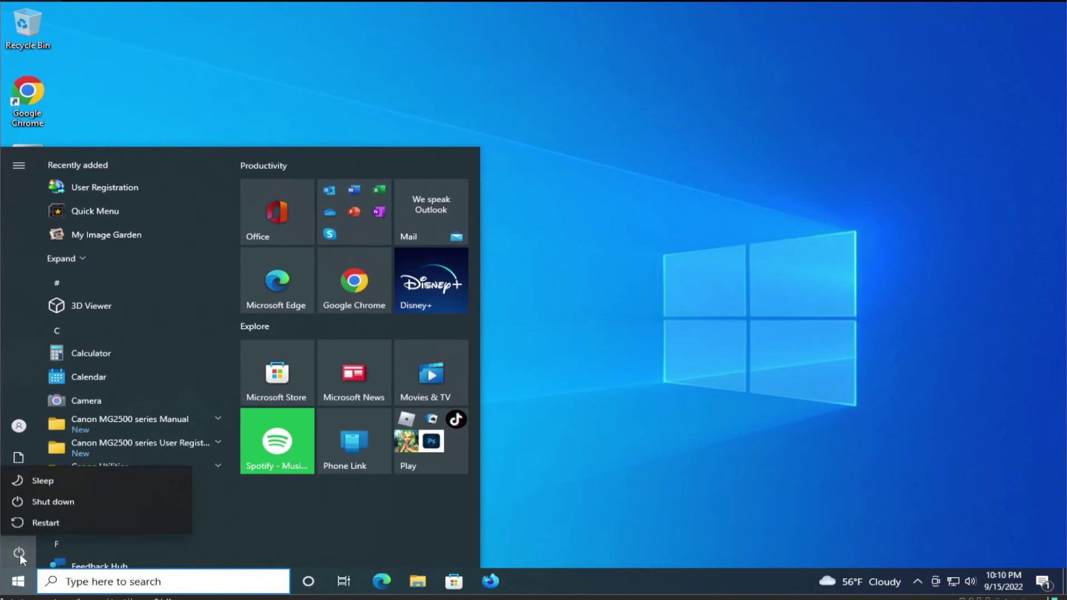
left_click(39, 519)
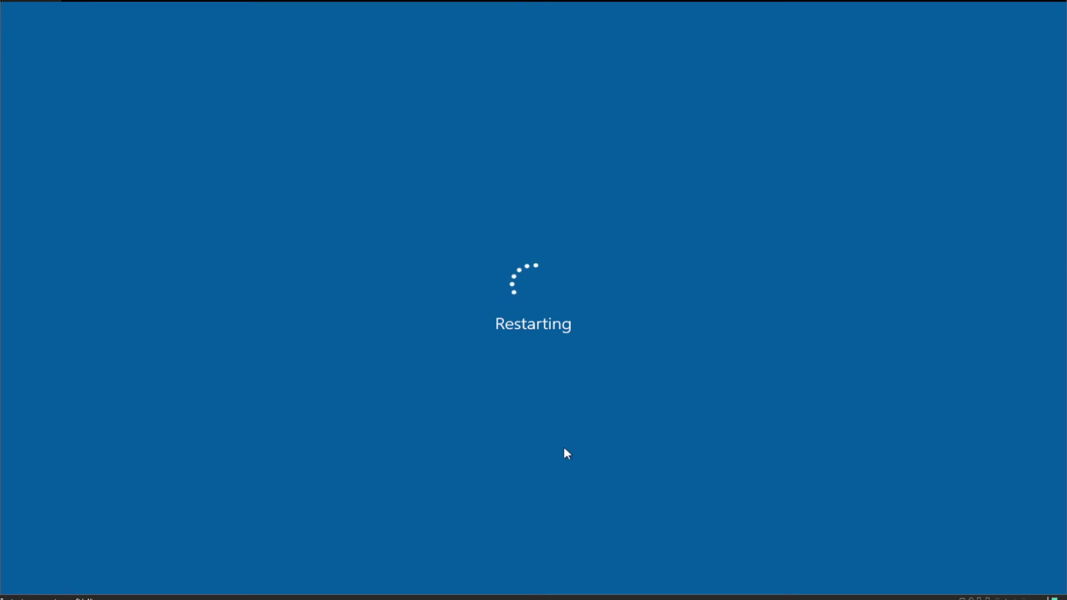